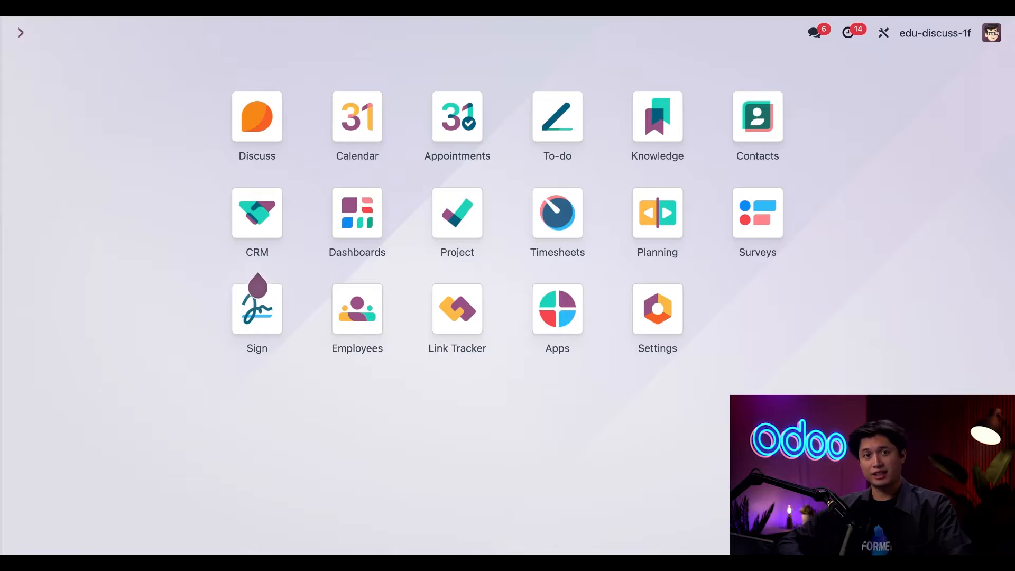
Open the messaging menu and view its channels list before closing it.
left_click(818, 34)
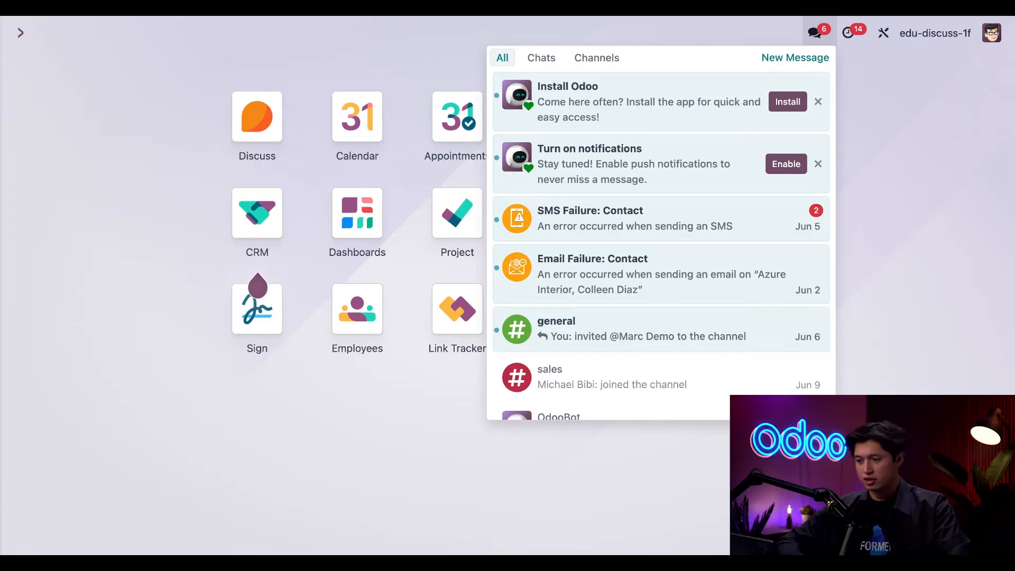
mouse_move(600, 198)
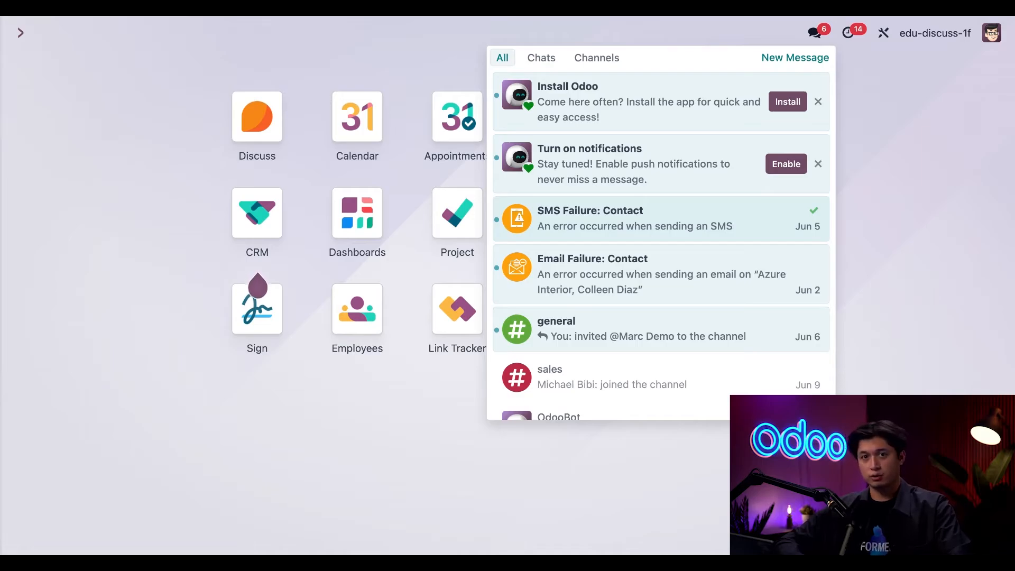
left_click(599, 58)
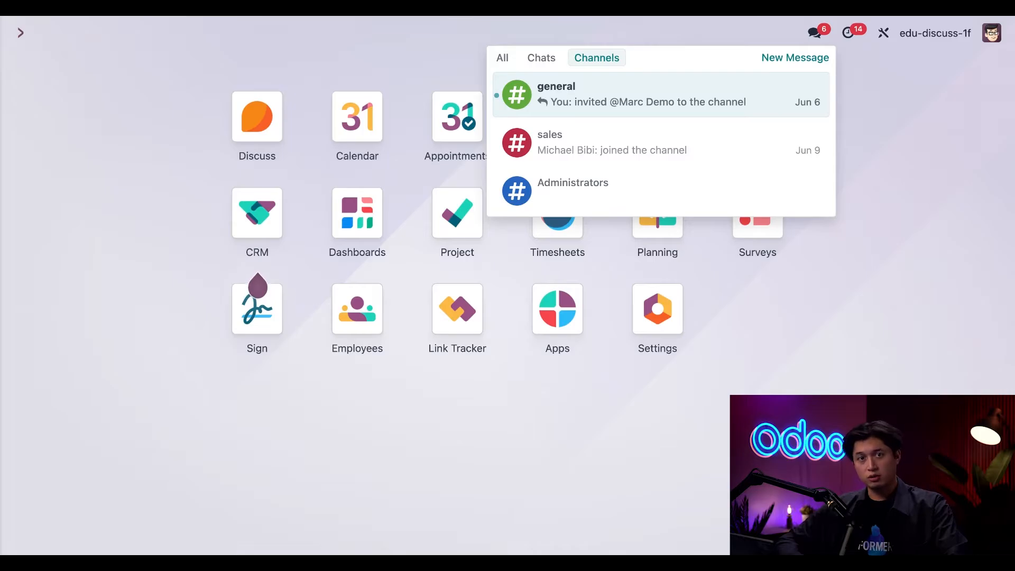
left_click(200, 65)
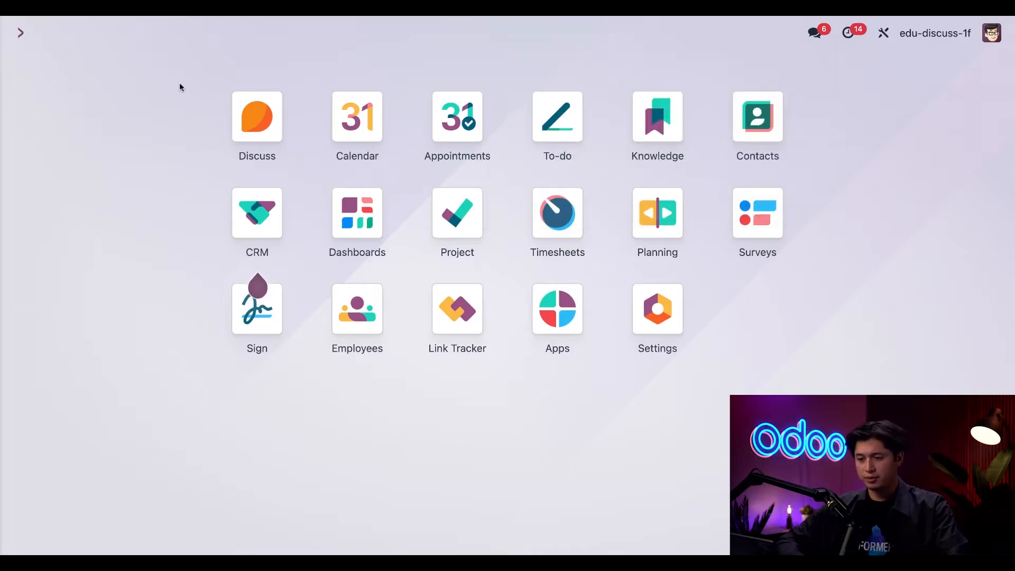
Open the Discuss app and the general channel.
left_click(250, 124)
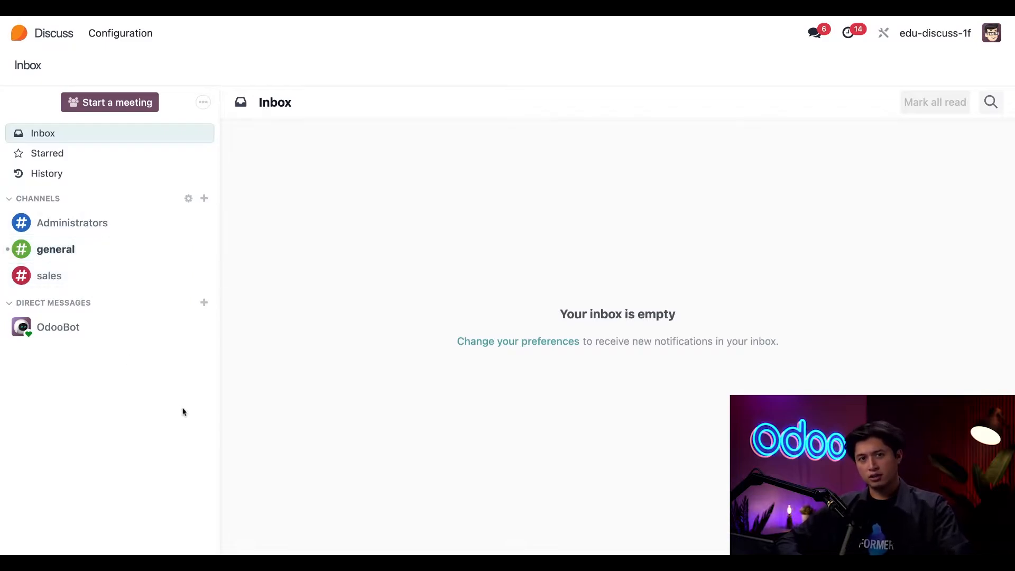
left_click(128, 258)
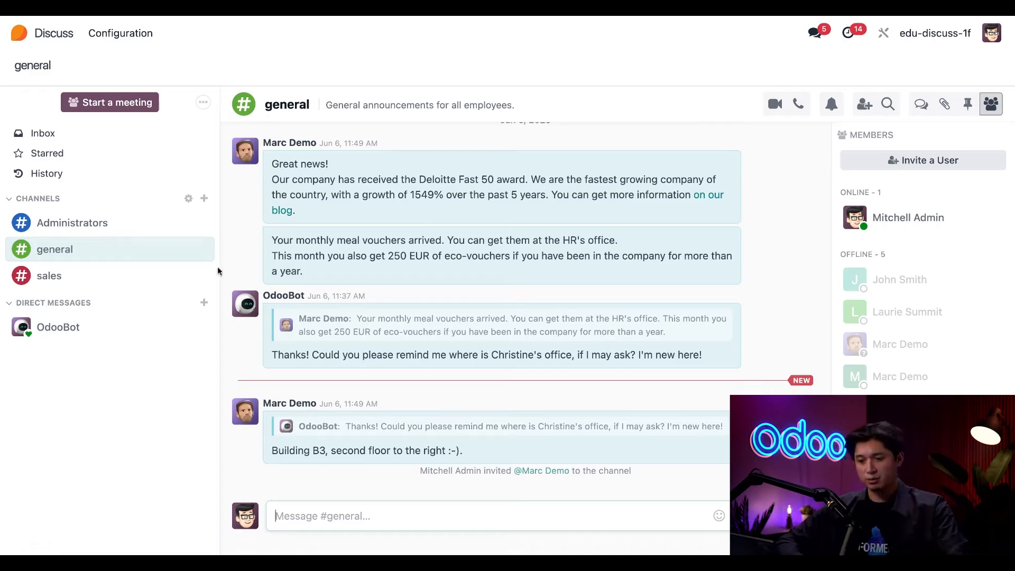
Browse public channels, join board-meetings and leave sales, returning to the general channel.
left_click(187, 200)
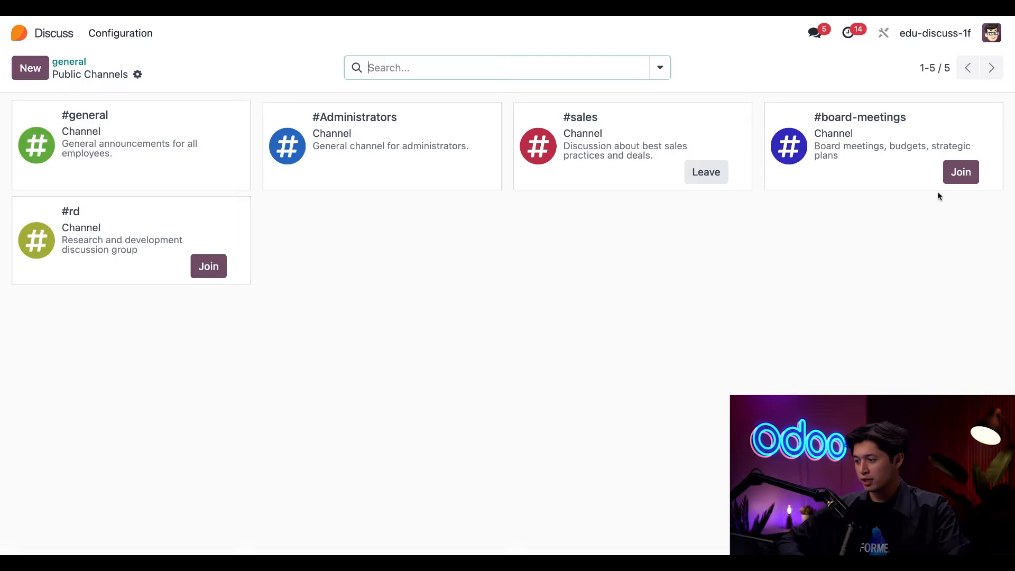
left_click(960, 177)
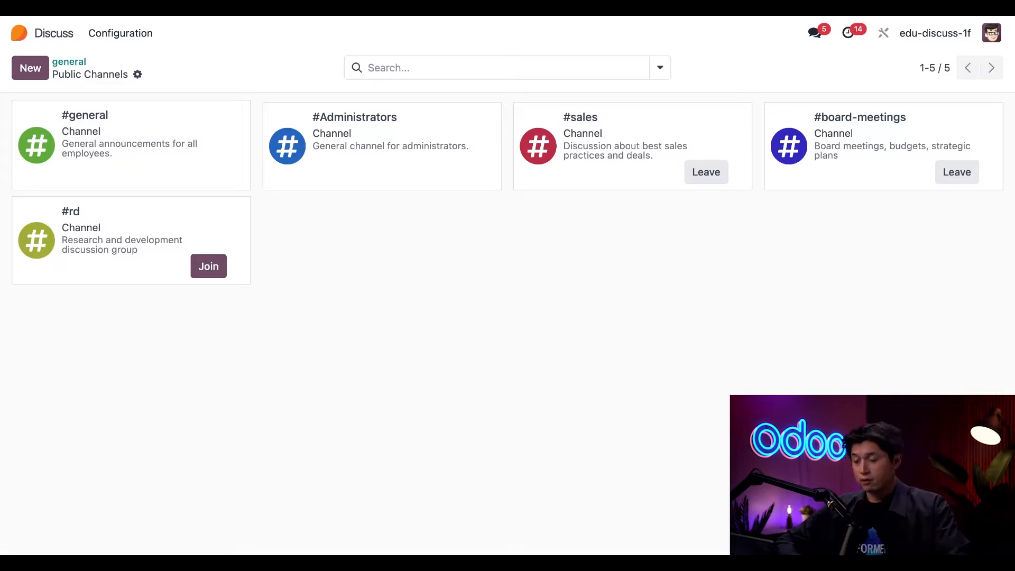
left_click(706, 172)
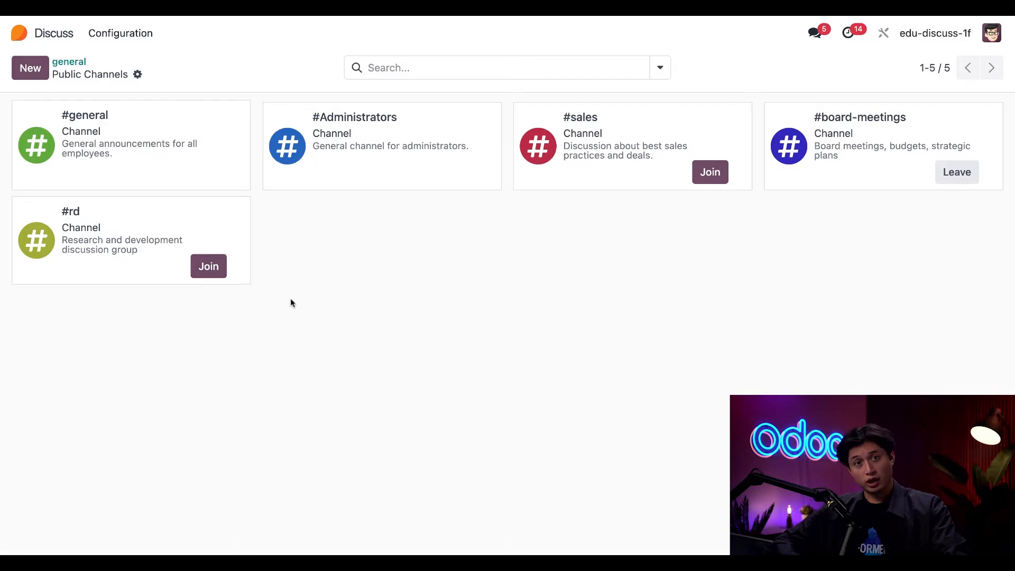
left_click(73, 66)
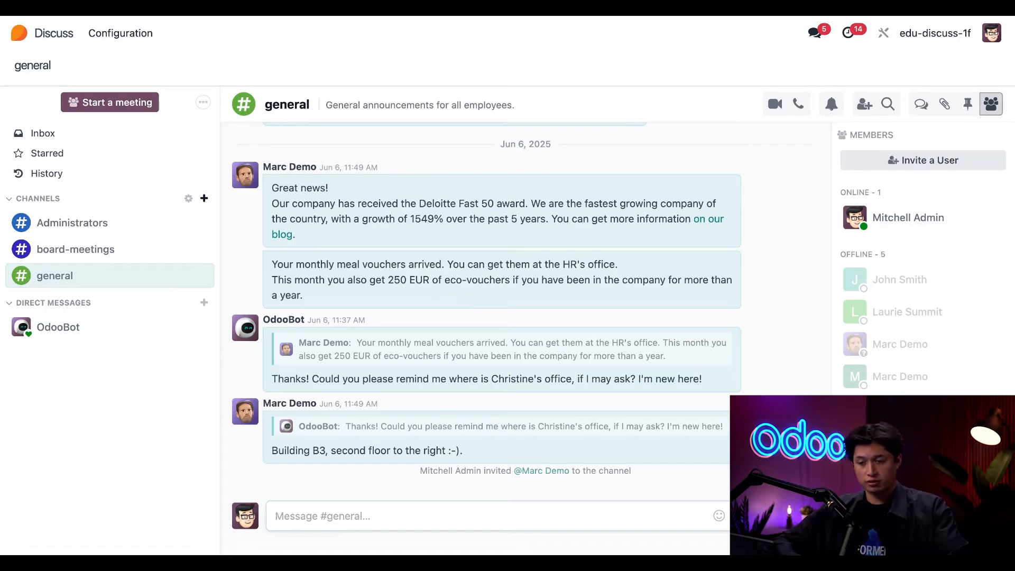
Create a new channel named secret-sales-project.
left_click(204, 198)
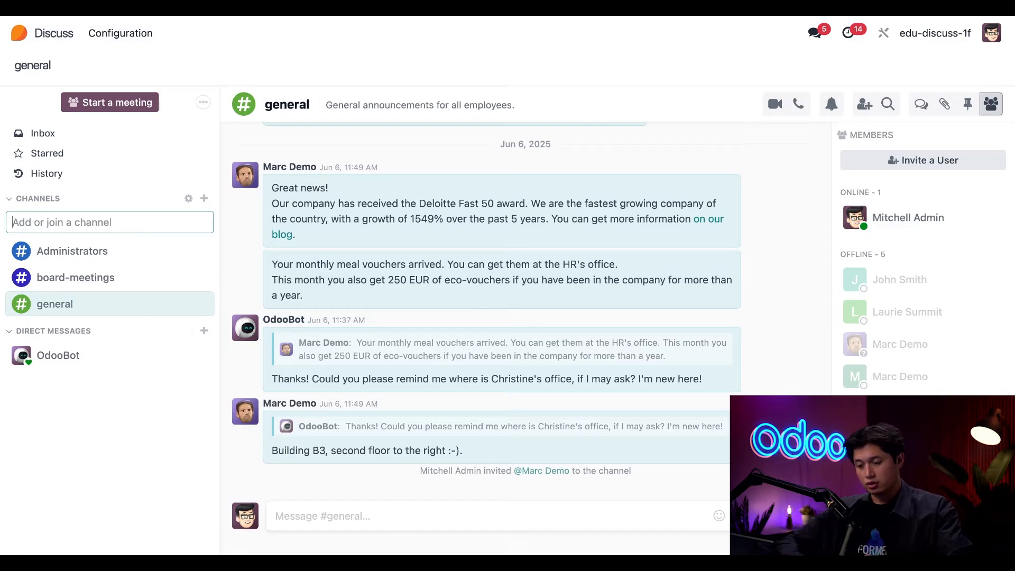
type("sales")
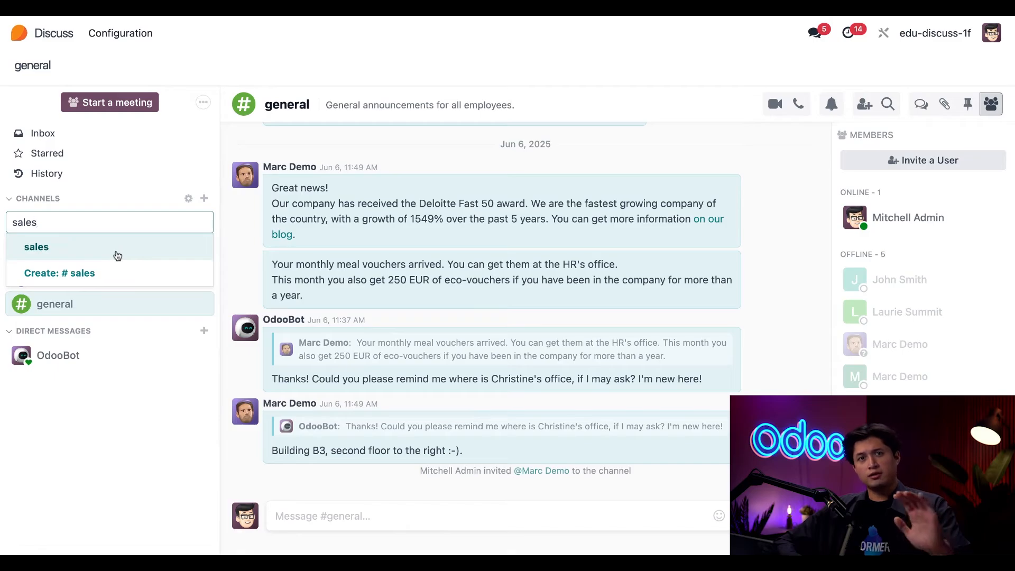
key("BackSpace")
key("BackSpace")
key("BackSpace")
key("BackSpace")
key("BackSpace")
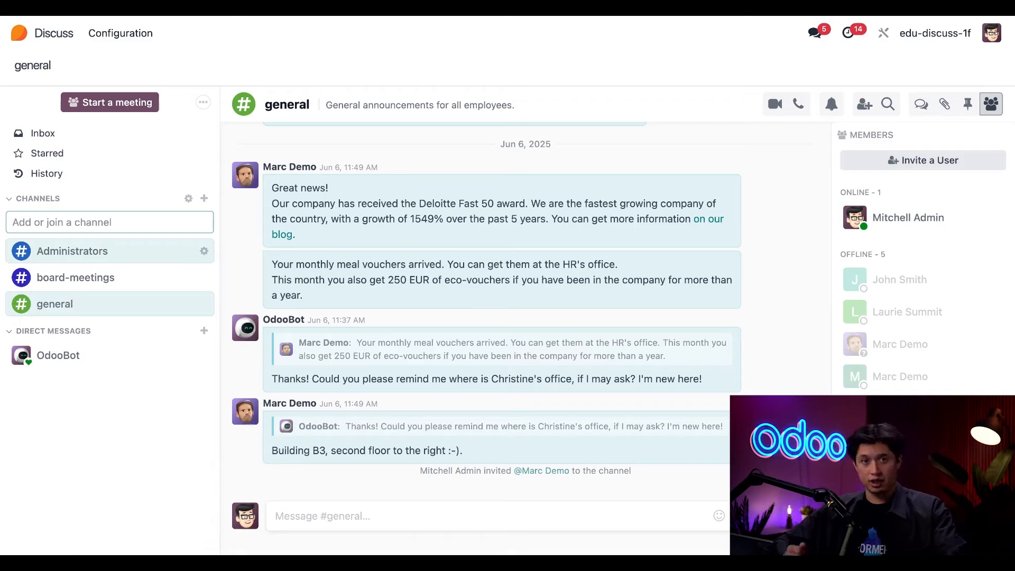
type("se")
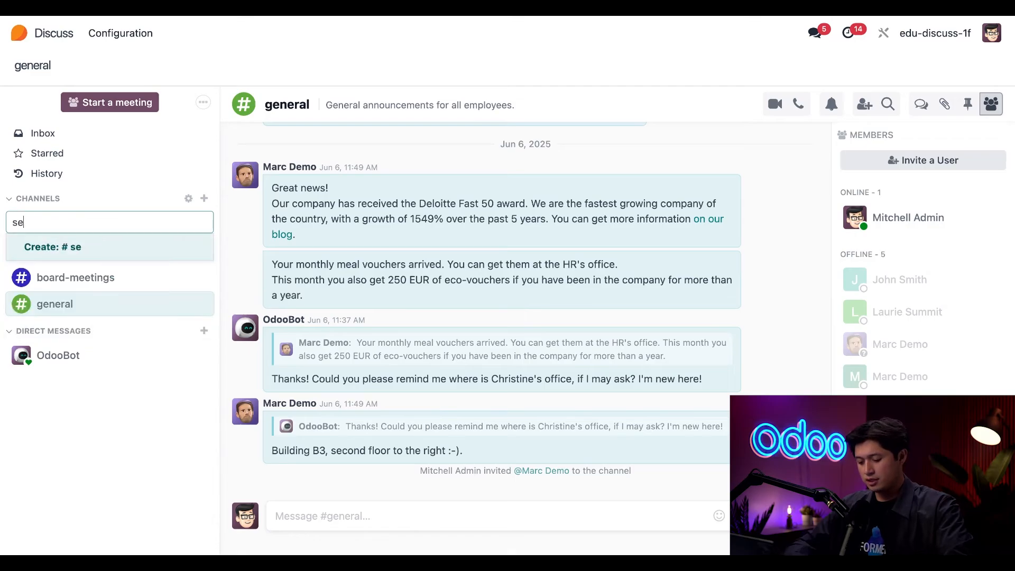
type("cret-sales")
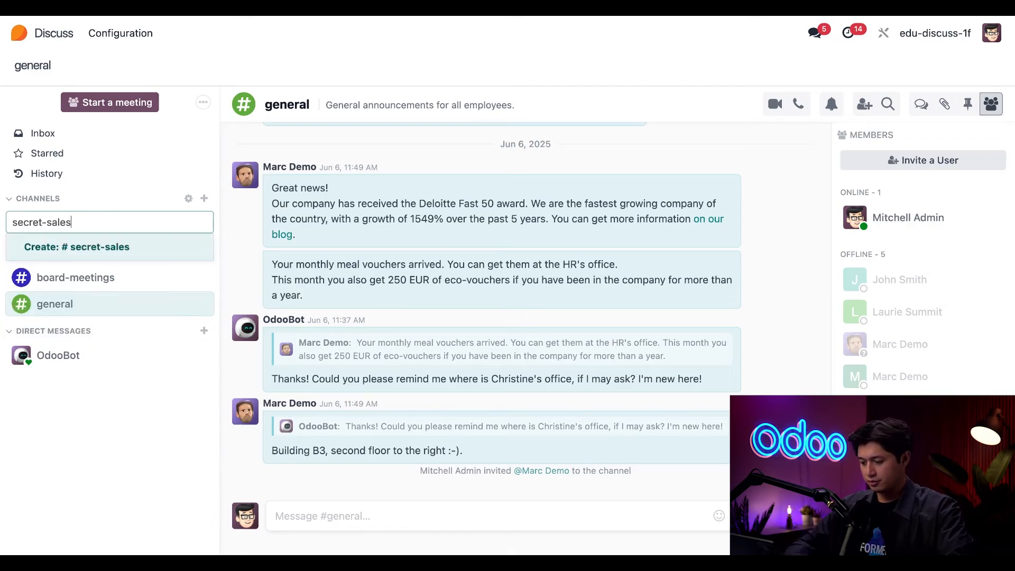
type("-project")
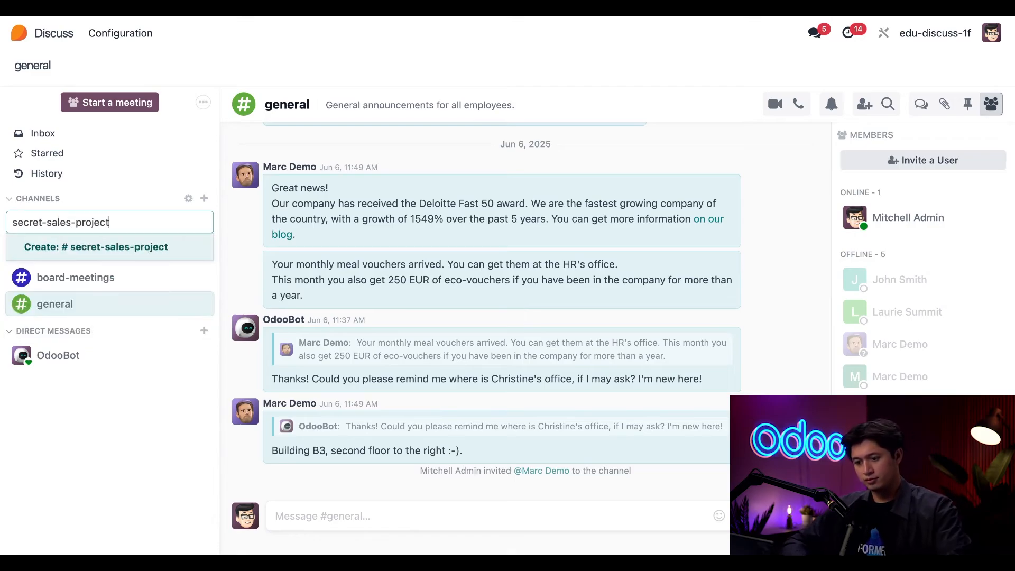
key("Return")
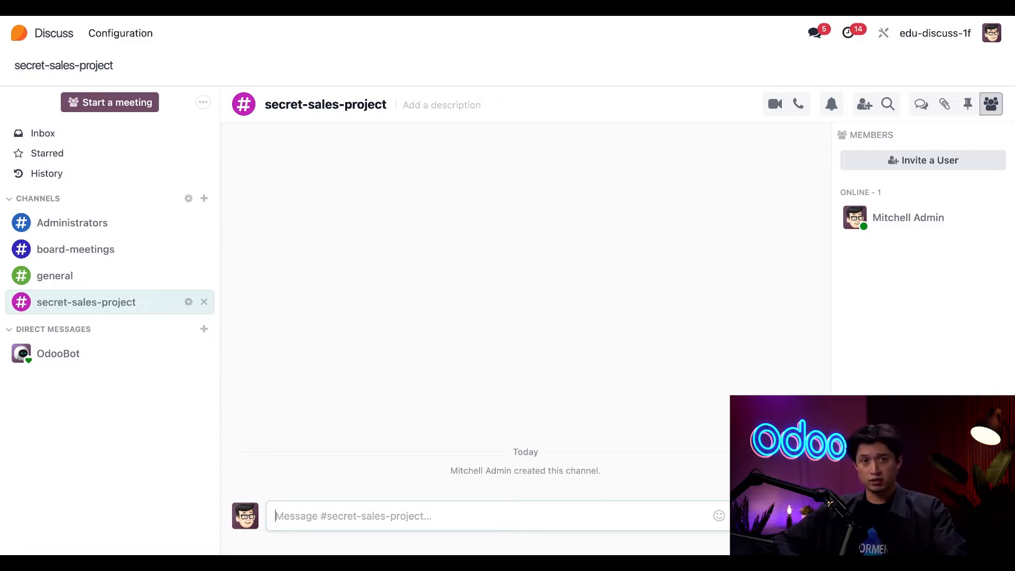
Set the channel description to "new website strategy".
left_click(473, 104)
type("new we")
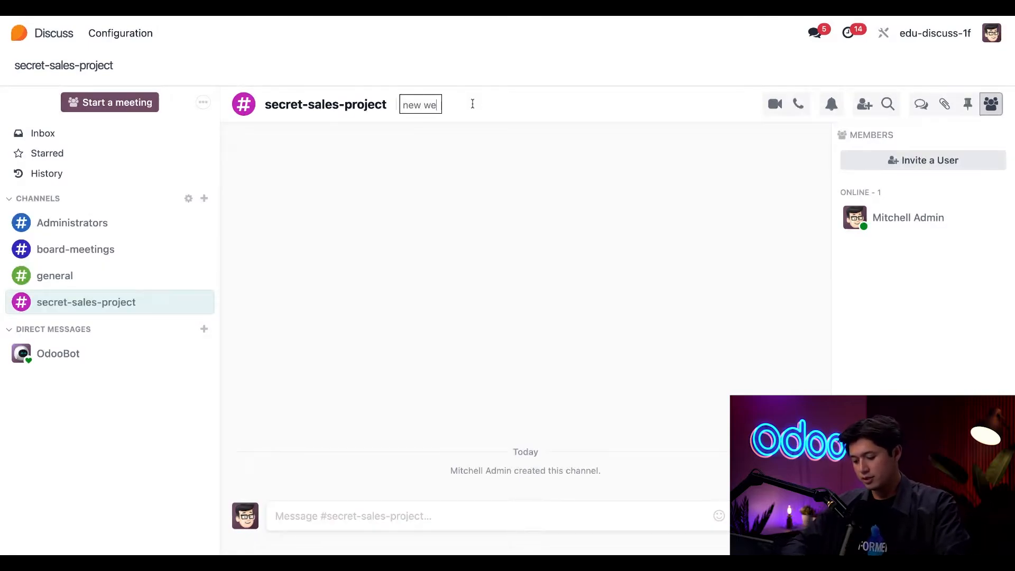
type("bsite strategy")
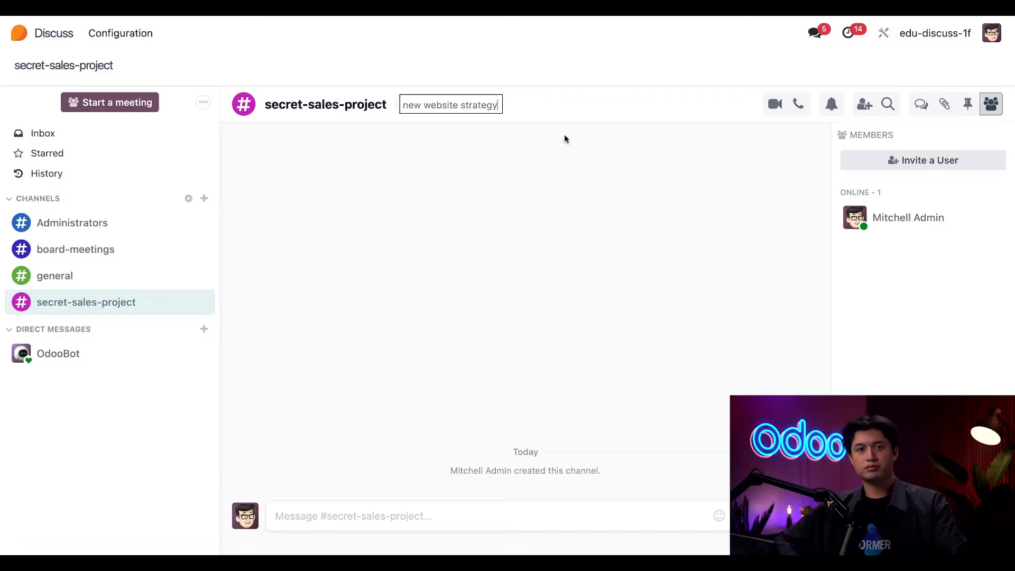
key("Return")
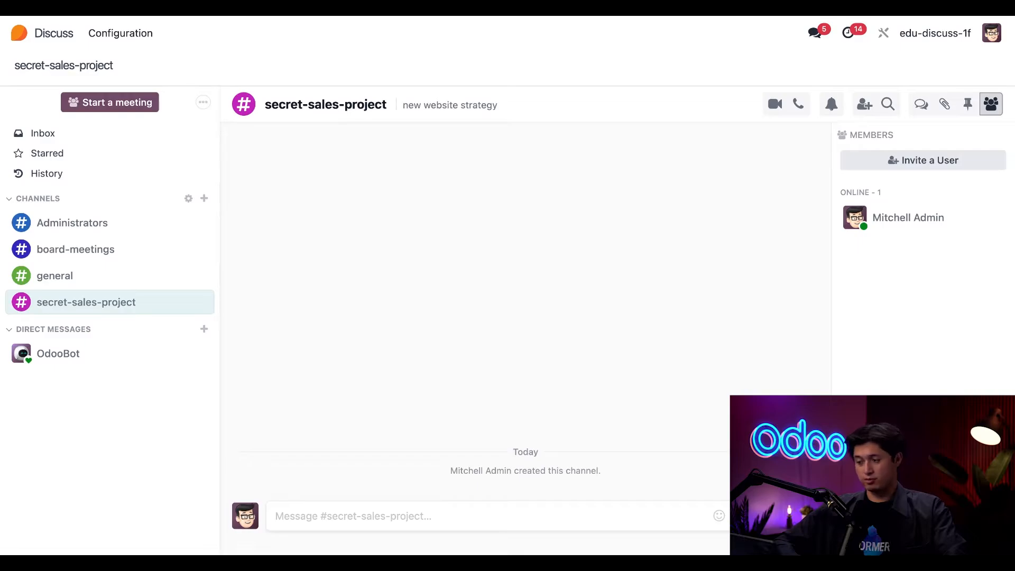
Open the channel's invite panel and copy its invite link.
left_click(992, 104)
left_click(992, 105)
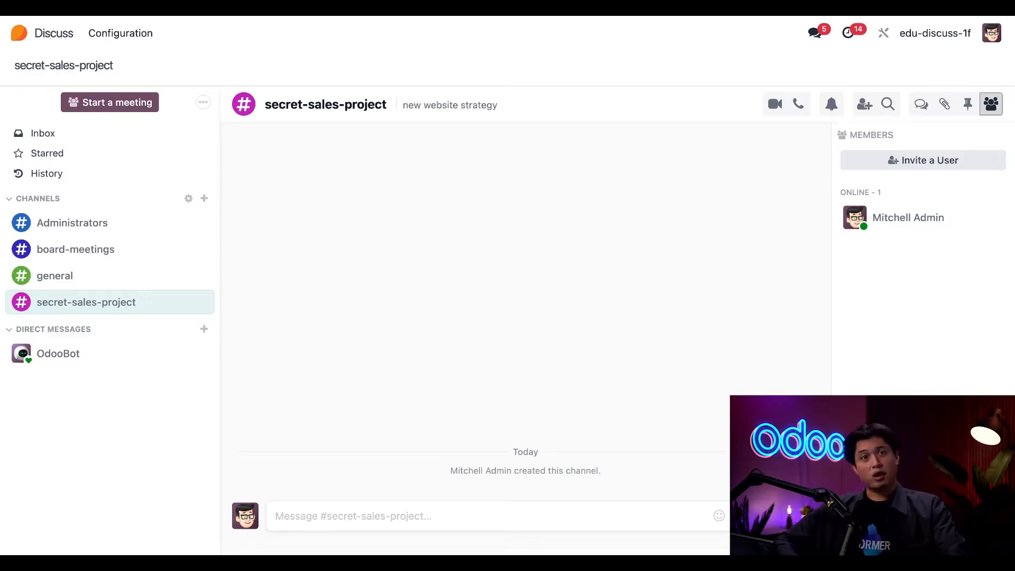
left_click(943, 165)
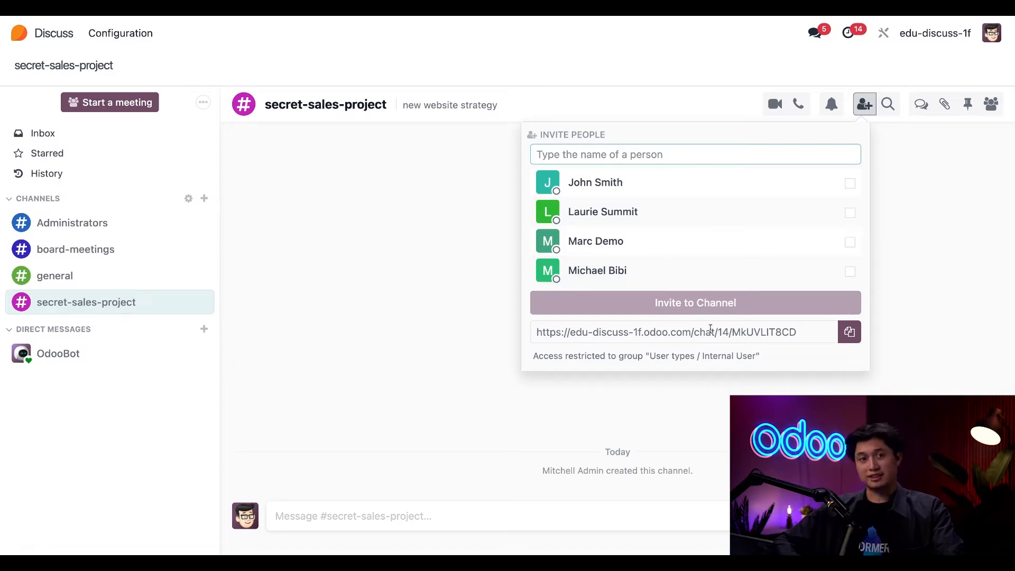
left_click(850, 332)
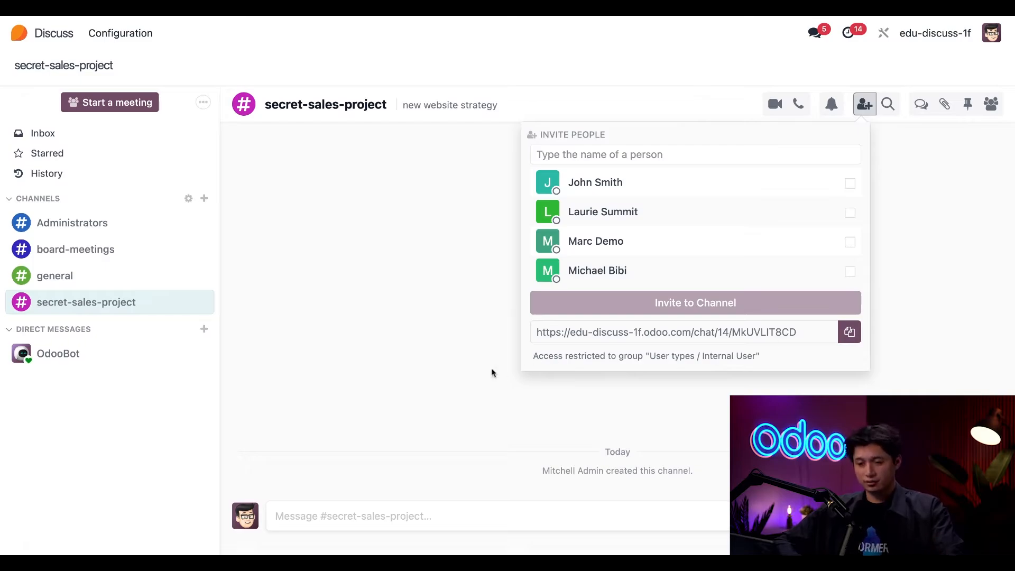
left_click(454, 367)
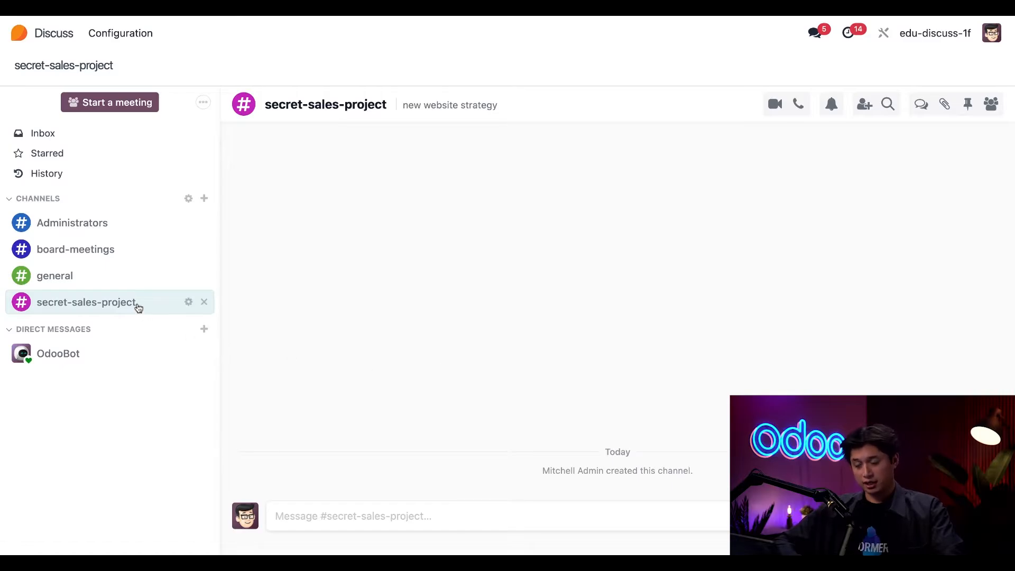
Open the channel's settings and set its Authorized Group to Creative / Design Team.
left_click(189, 302)
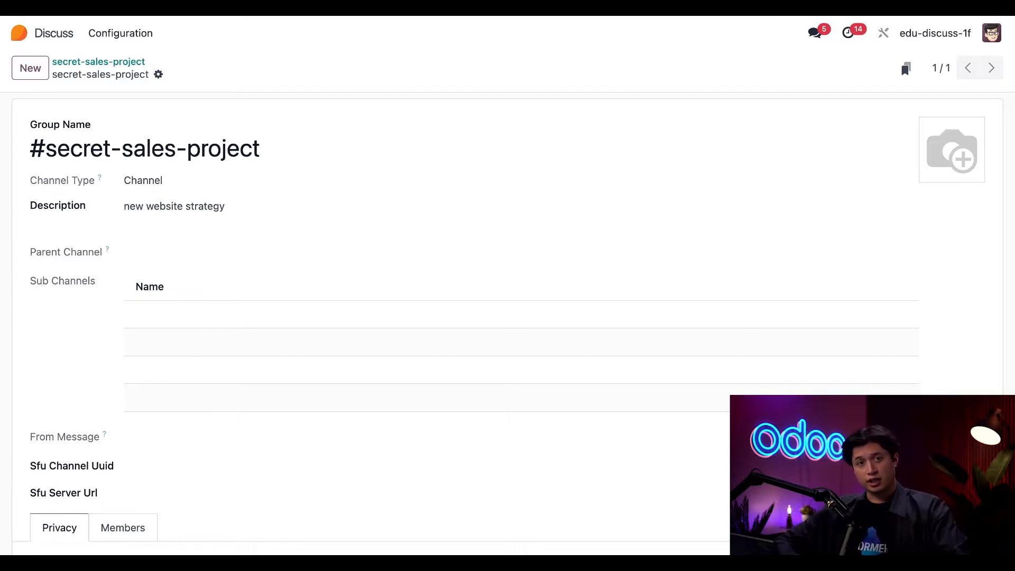
scroll(26, 411, "down", 3)
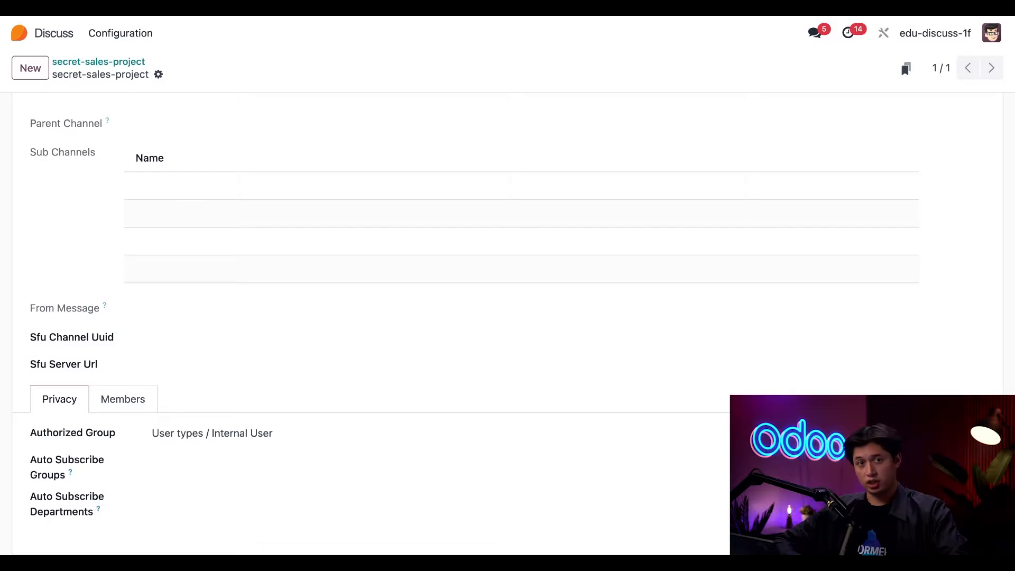
left_click(263, 435)
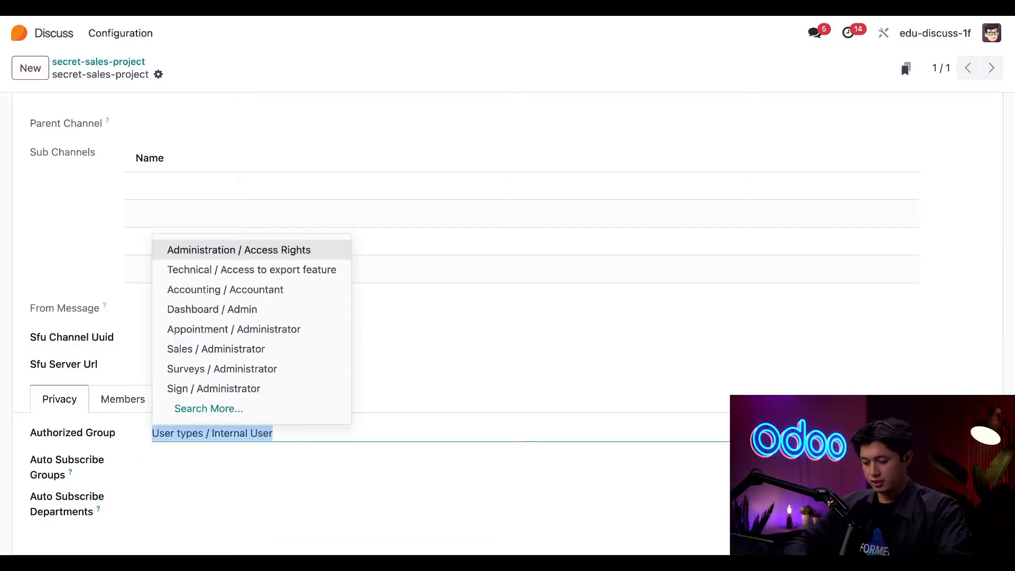
type("cre")
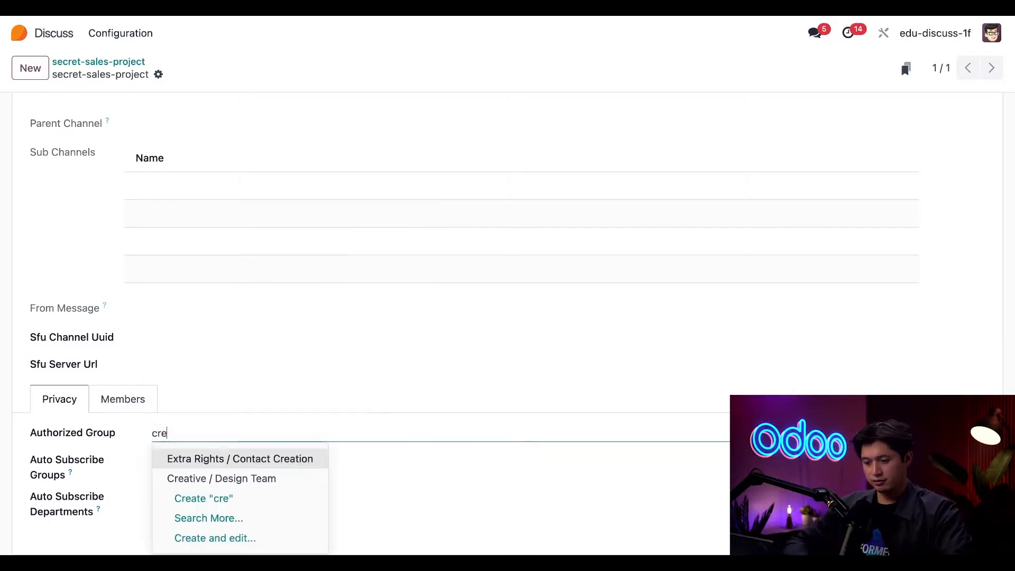
left_click(266, 477)
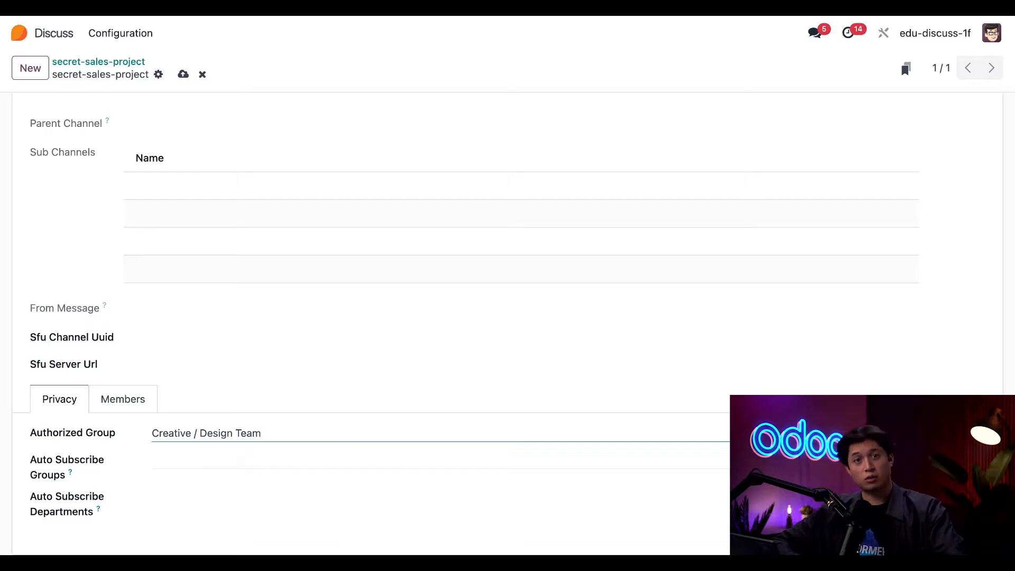
Clear the Authorized Group and set it to User types / Internal User.
left_click(205, 434)
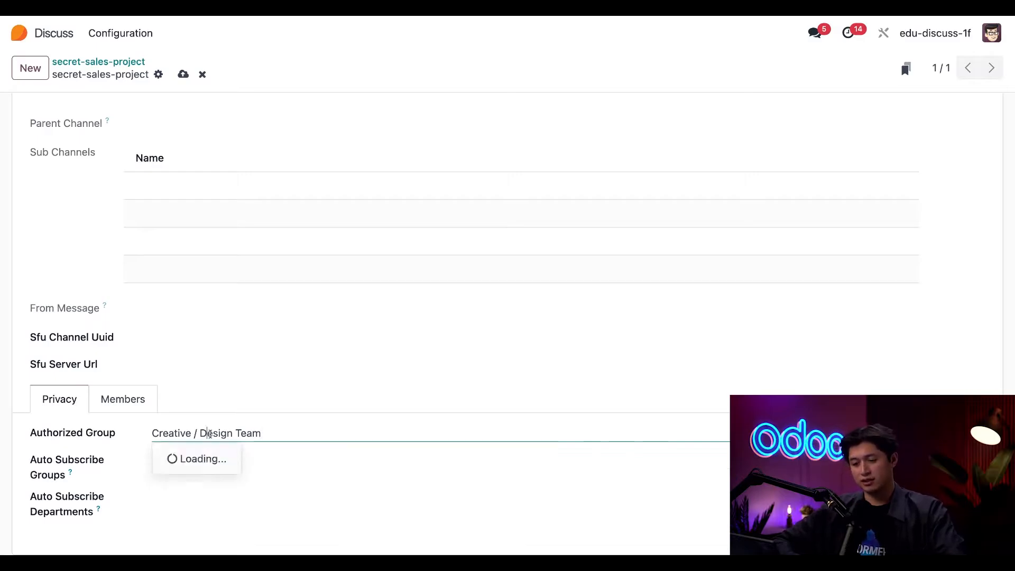
key("BackSpace")
left_click(17, 420)
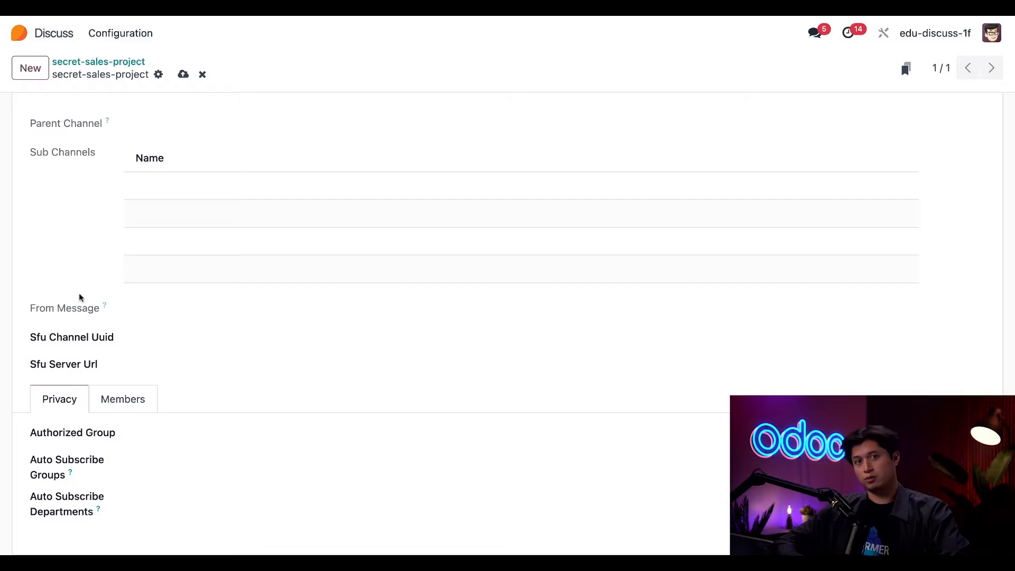
left_click(207, 431)
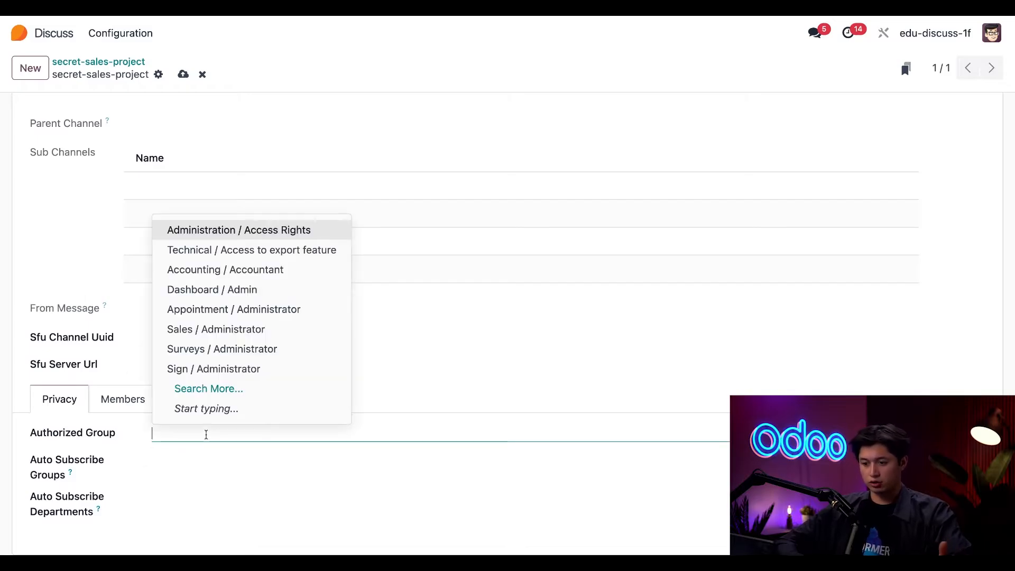
type("inter")
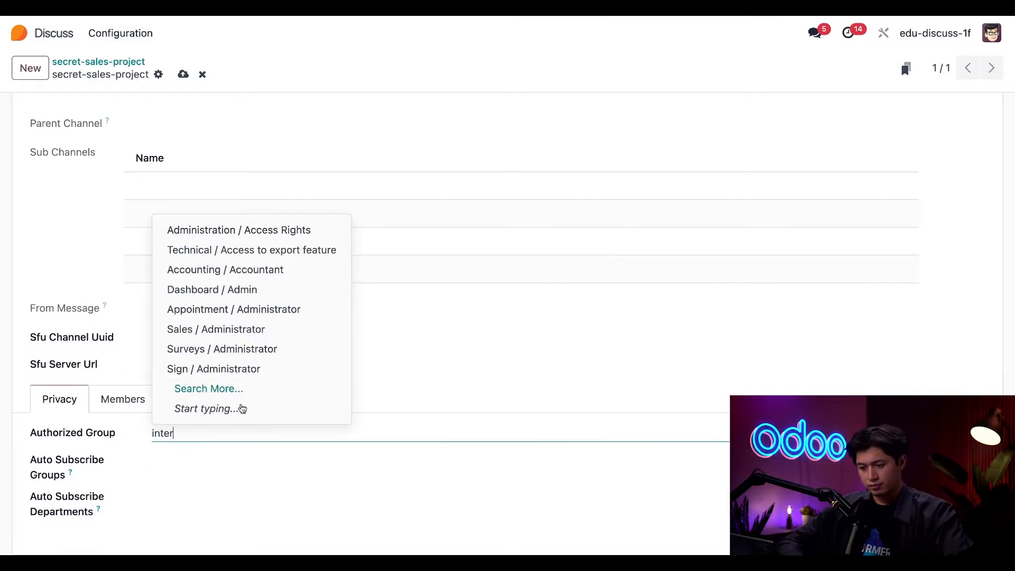
left_click(245, 459)
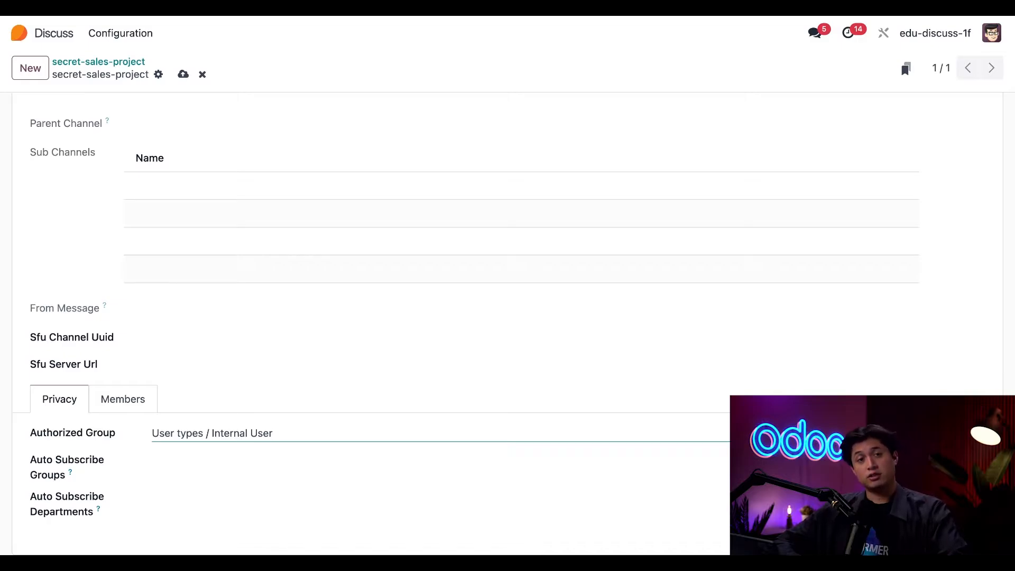
mouse_move(74, 475)
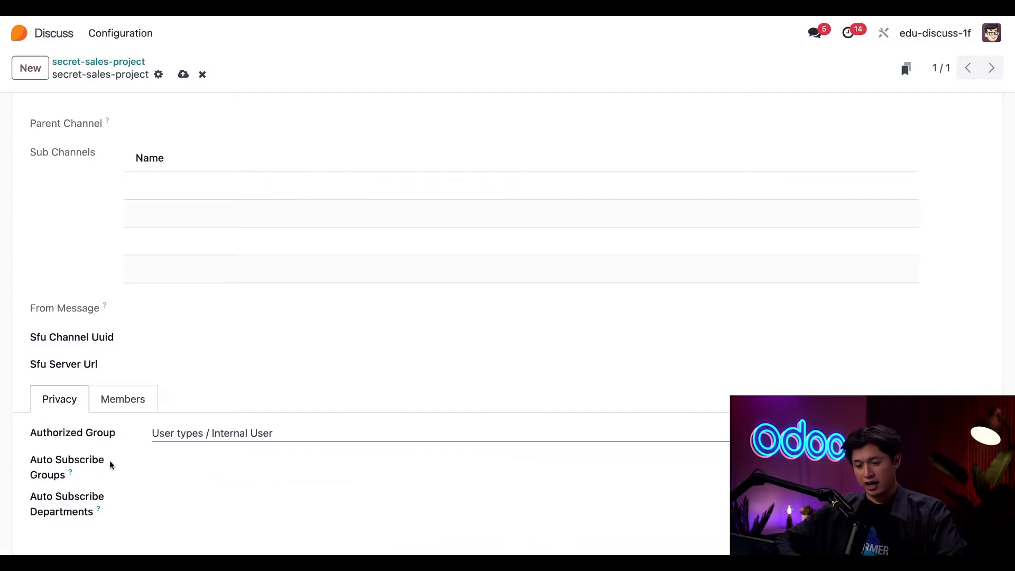
Add Sales / Administrator to the channel's Auto Subscribe Groups and save the record.
left_click(211, 460)
type("sales")
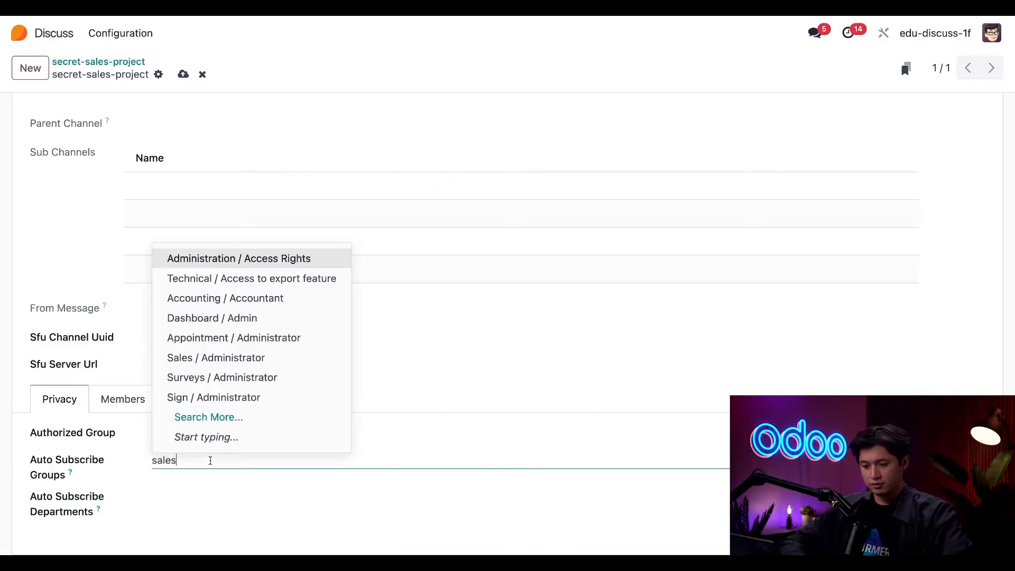
left_click(278, 338)
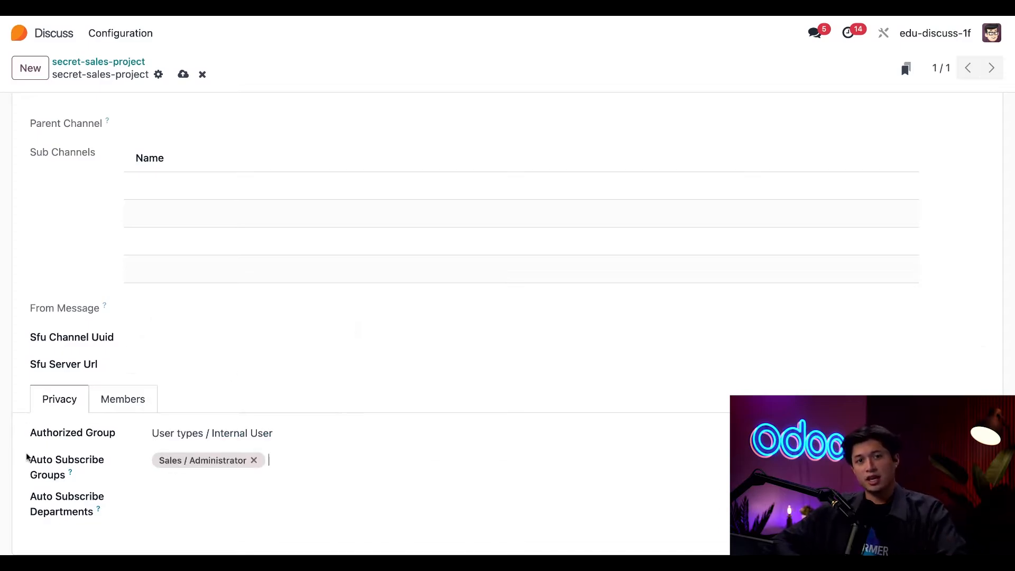
left_click(269, 460)
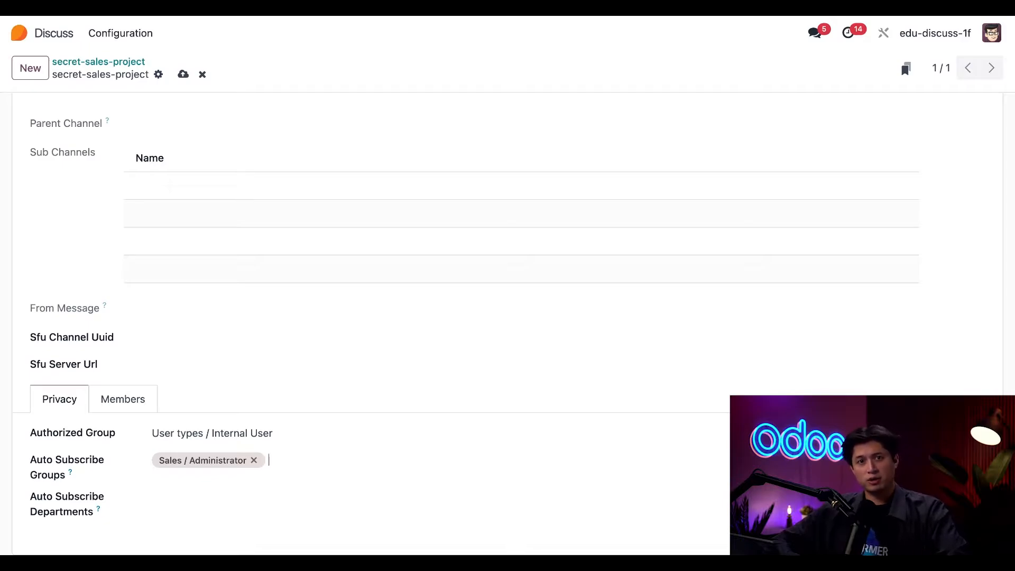
scroll(109, 174, "up", 3)
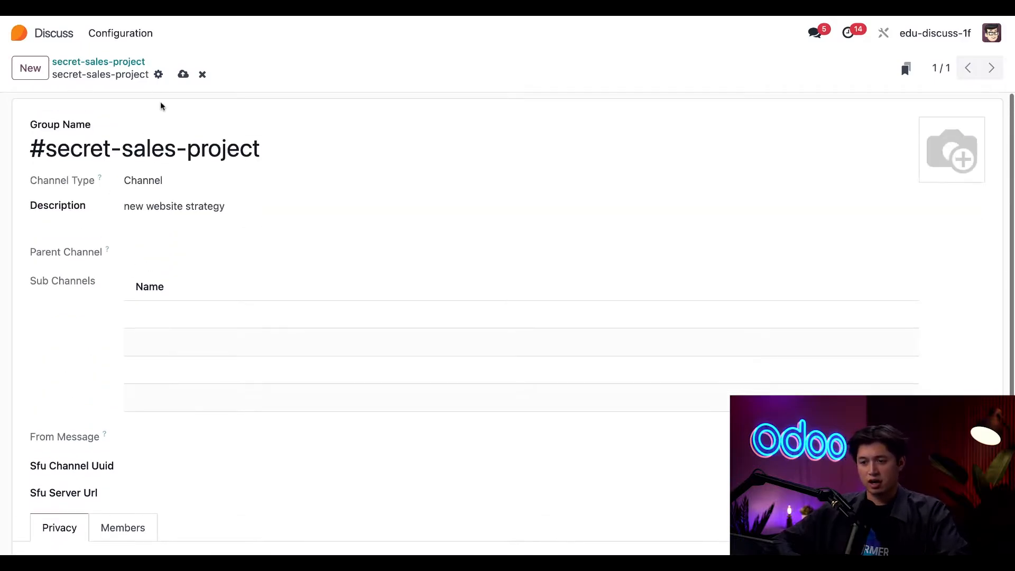
left_click(183, 75)
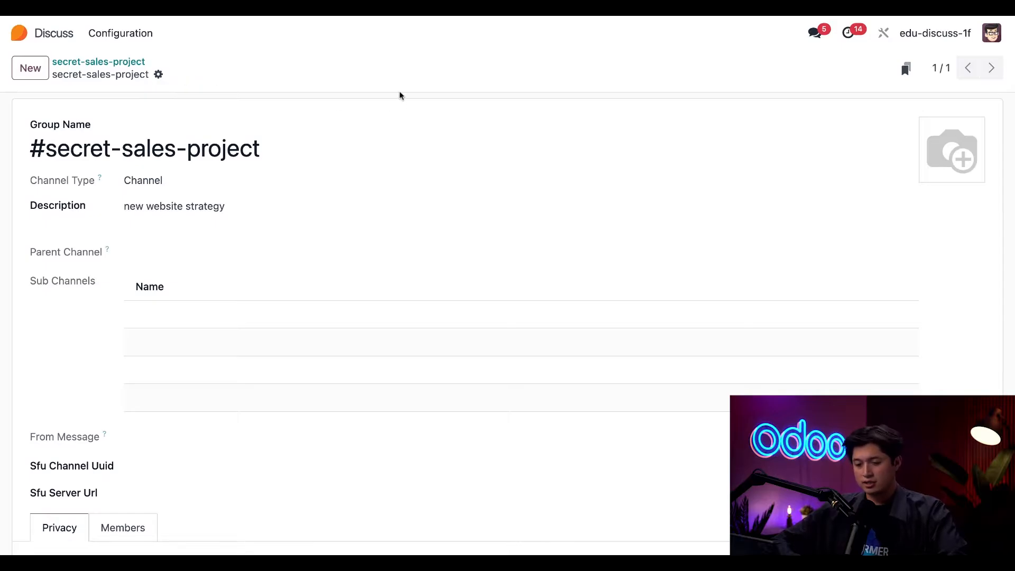
Remove the third listed member from the channel's Members tab and return to the channel's conversation.
scroll(311, 317, "down", 3)
scroll(310, 318, "up", 2)
scroll(311, 318, "up", 1)
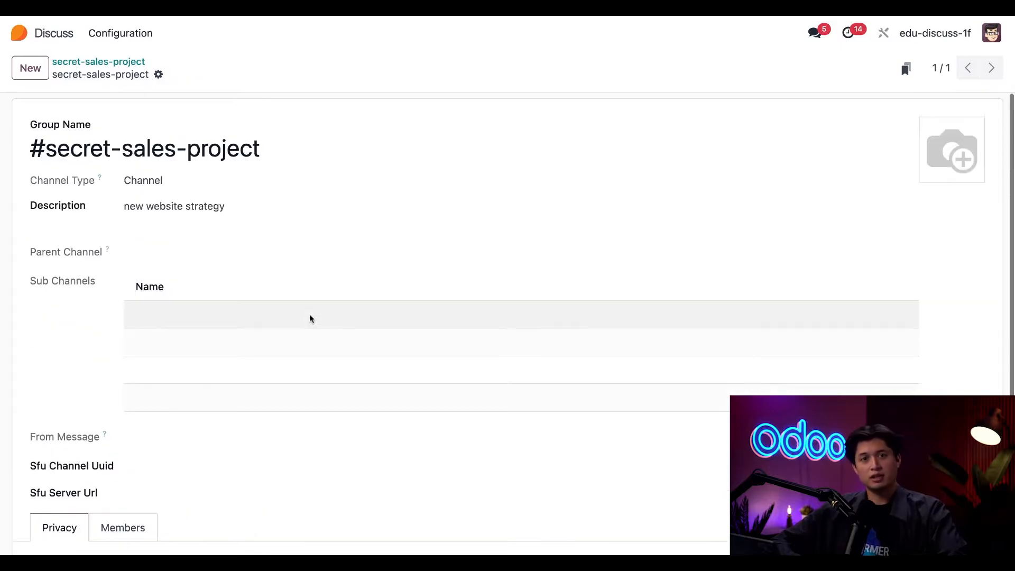
scroll(180, 373, "down", 3)
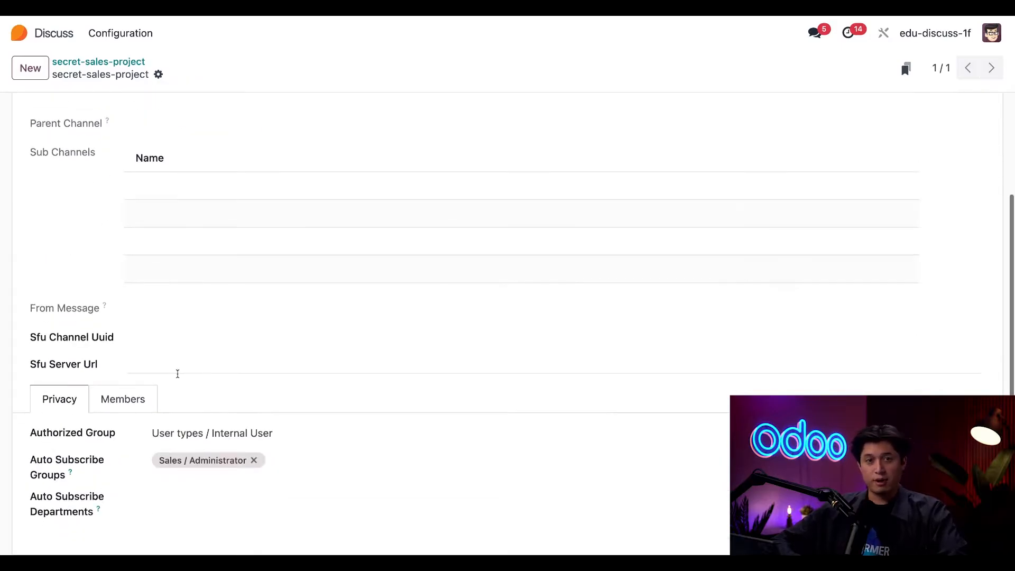
left_click(123, 400)
scroll(125, 397, "down", 2)
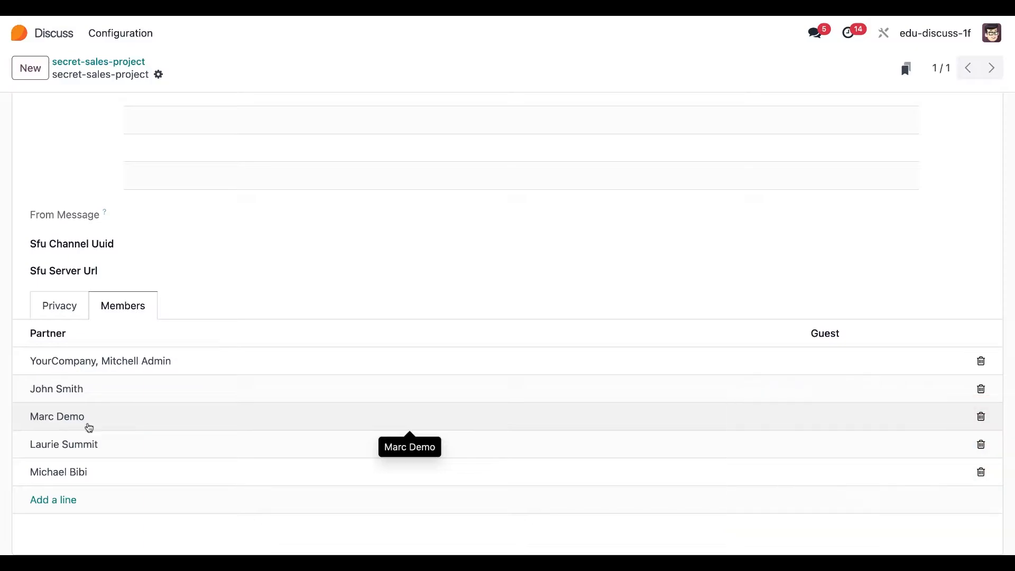
left_click(982, 419)
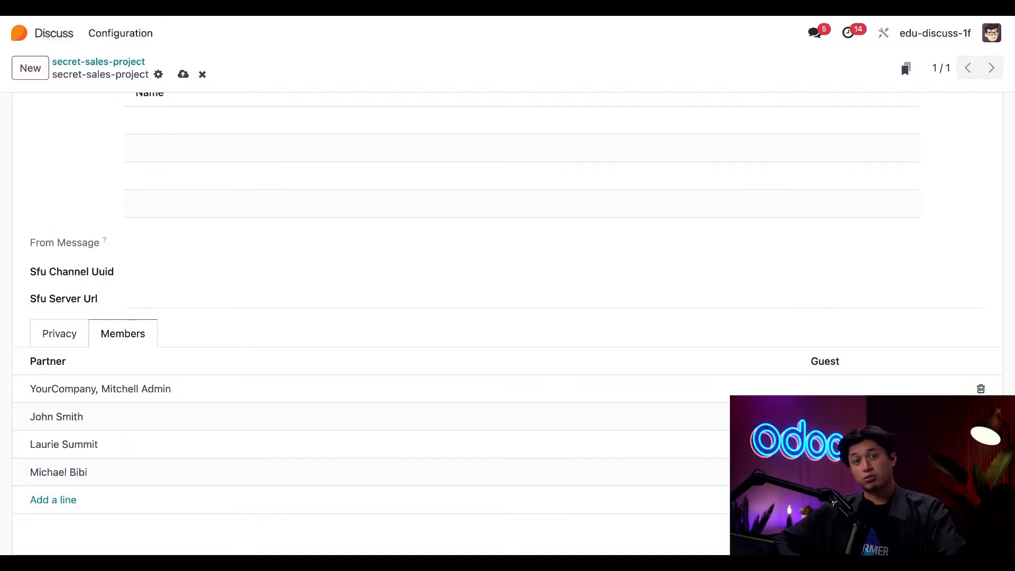
left_click(78, 63)
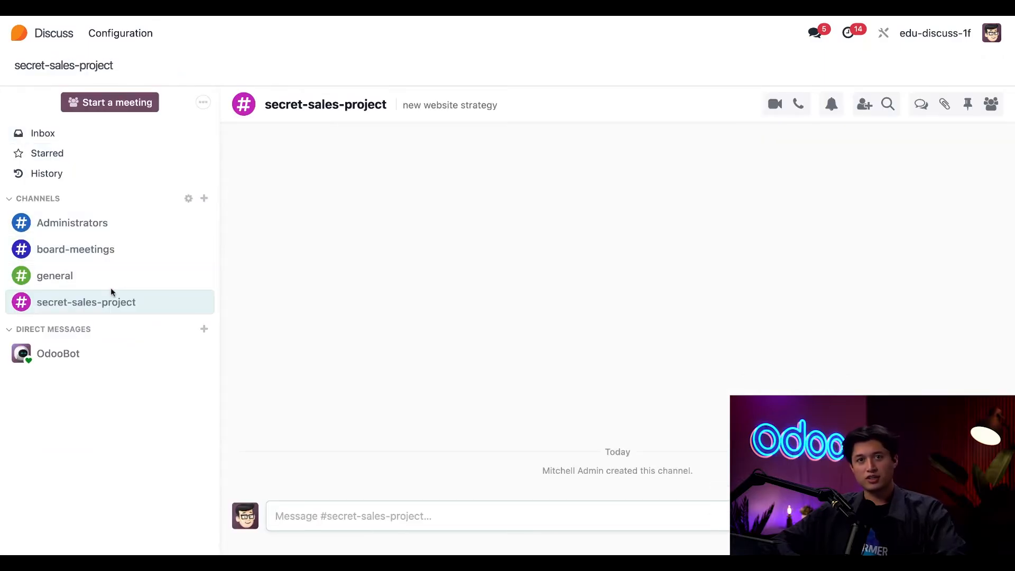